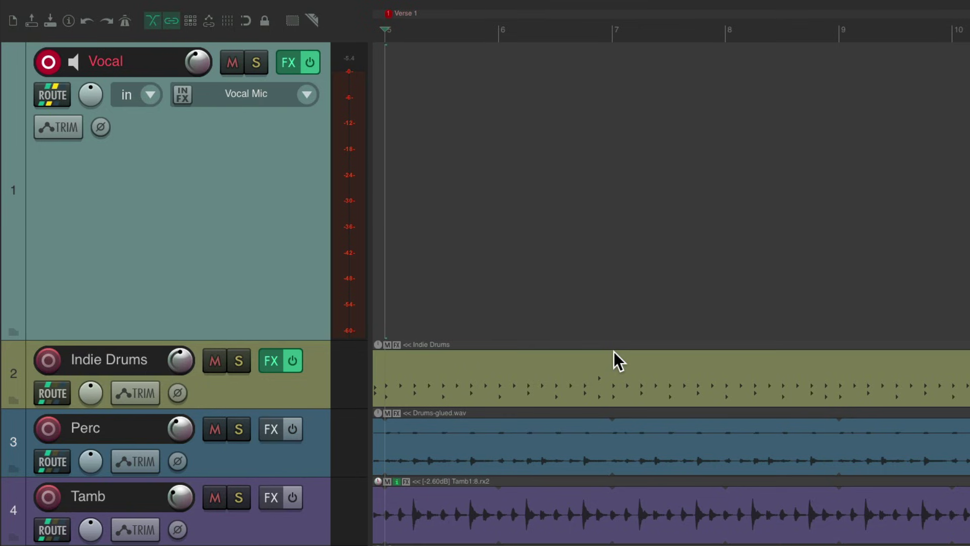
Record the Vocal-01-22.wav take on the Vocal track from bar 5 to about bar 9.
key(ctrl+r)
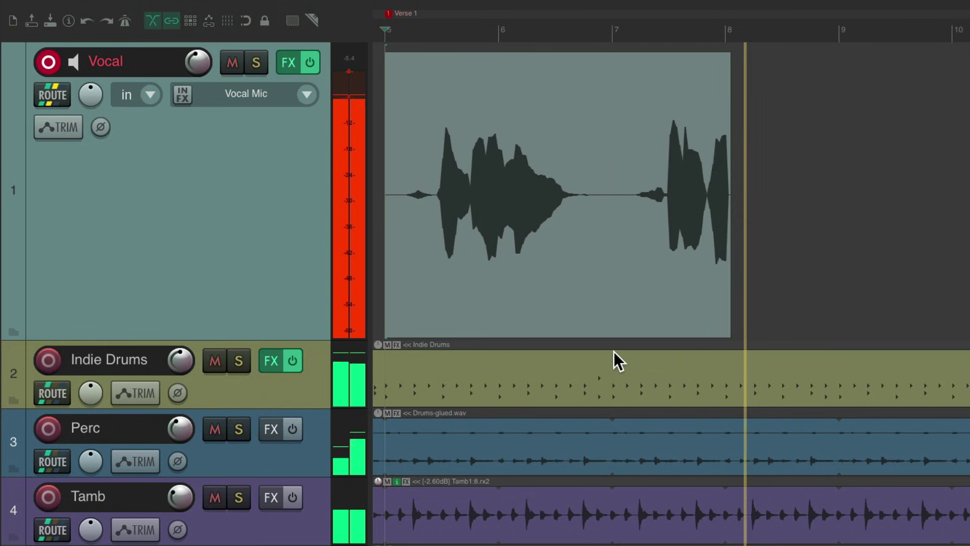
key(space)
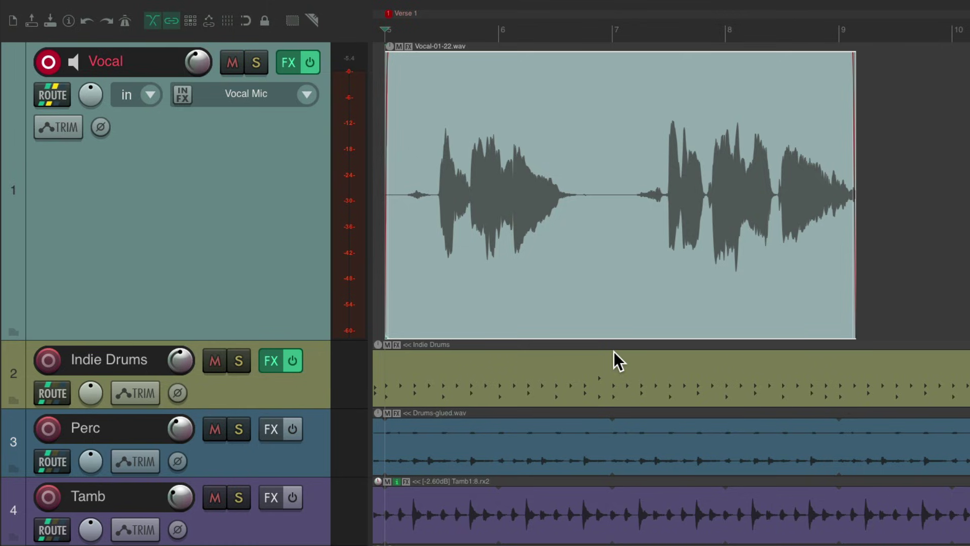
Record a second pass over the same section, stacking Vocal-01-23 as take 2 of 2.
key(space)
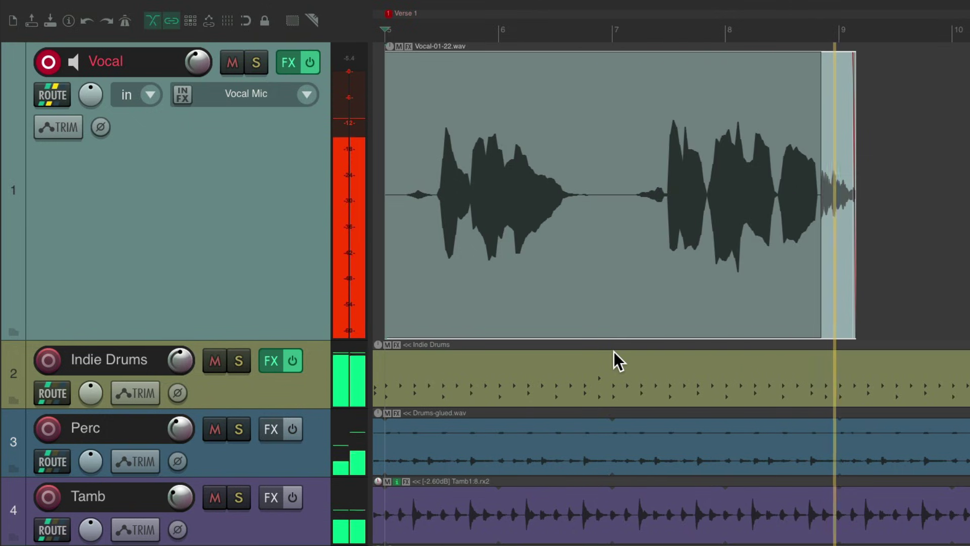
key(space)
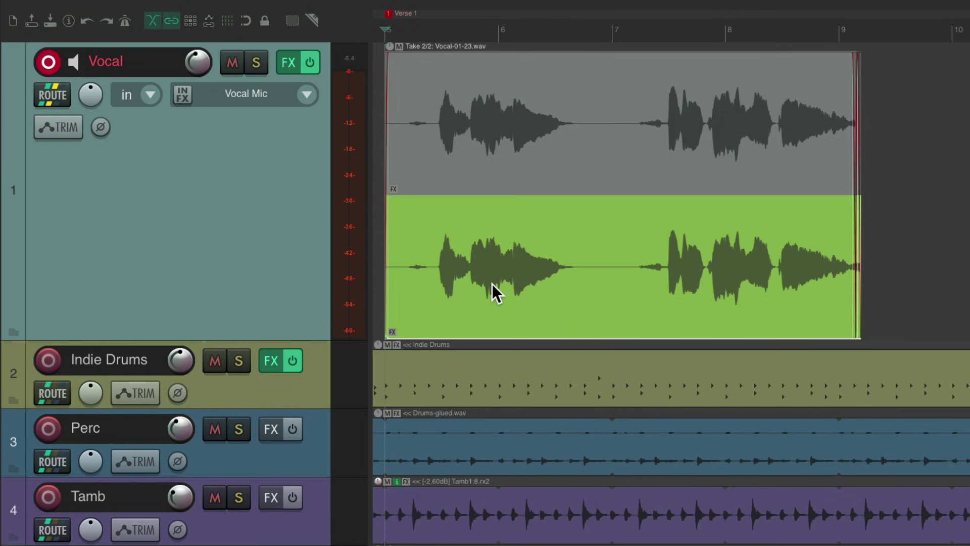
Cycle between the two takes, try a split before bar 7, then undo to a single Vocal-01-22 item.
click(474, 88)
click(487, 211)
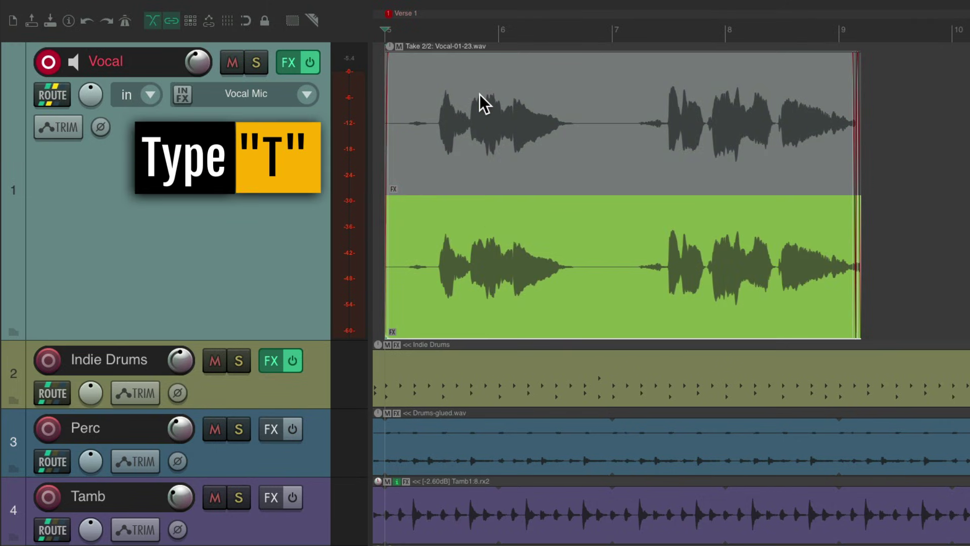
key(t)
key(t)
key(t)
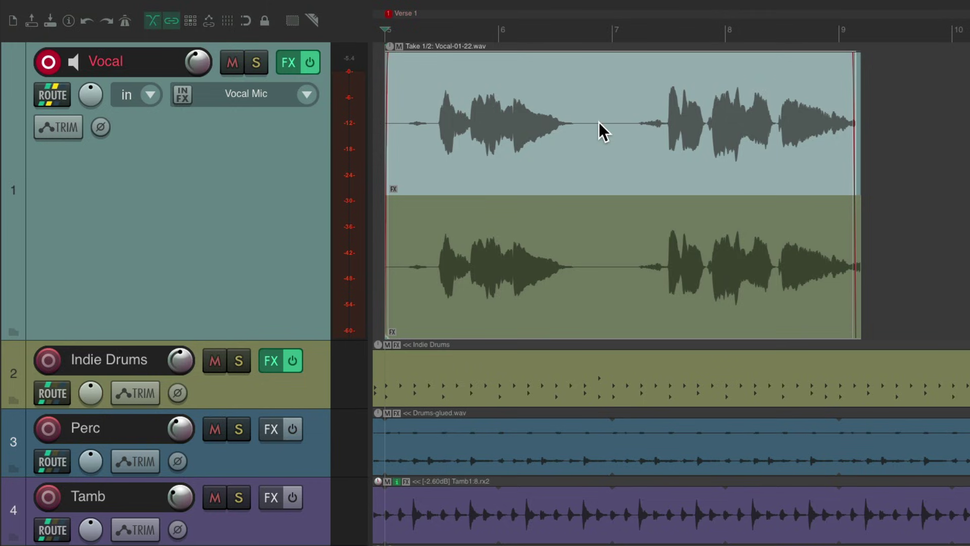
key(s)
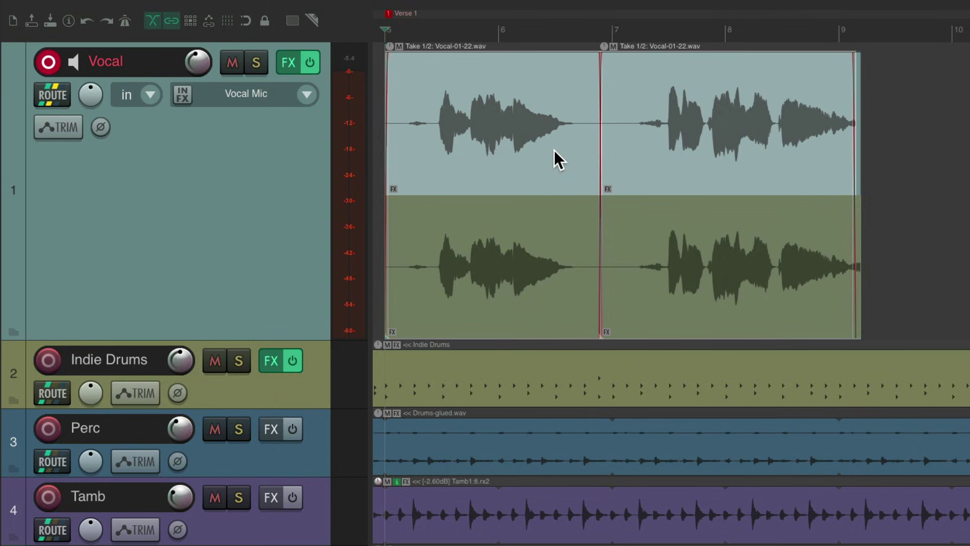
key(ctrl+z)
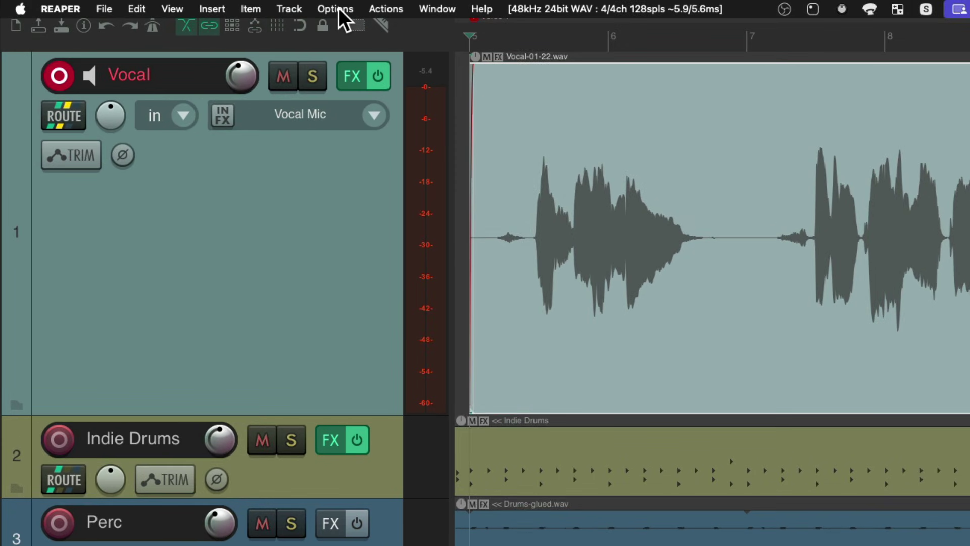
Set Overlapping recording behavior to Add lanes, with new lanes playing exclusively.
click(275, 7)
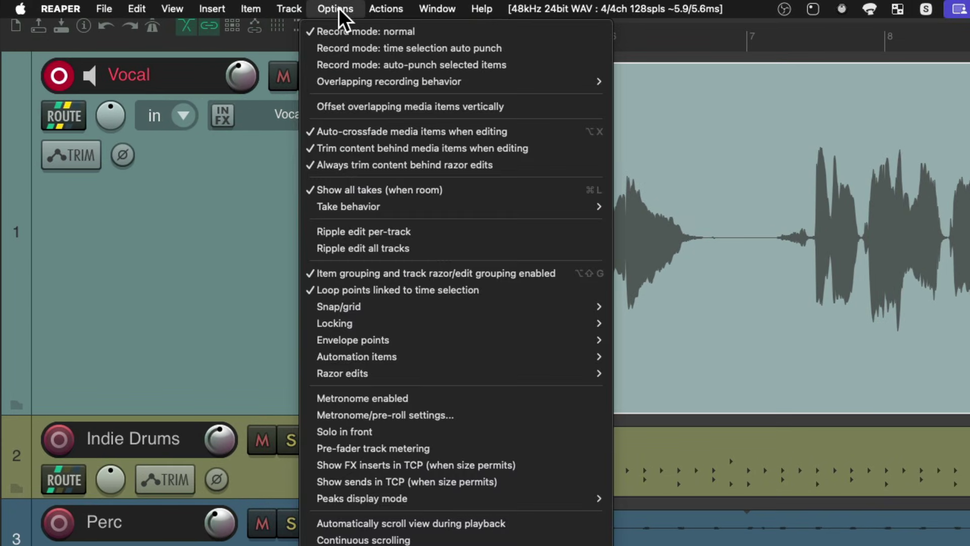
mouse_move(326, 83)
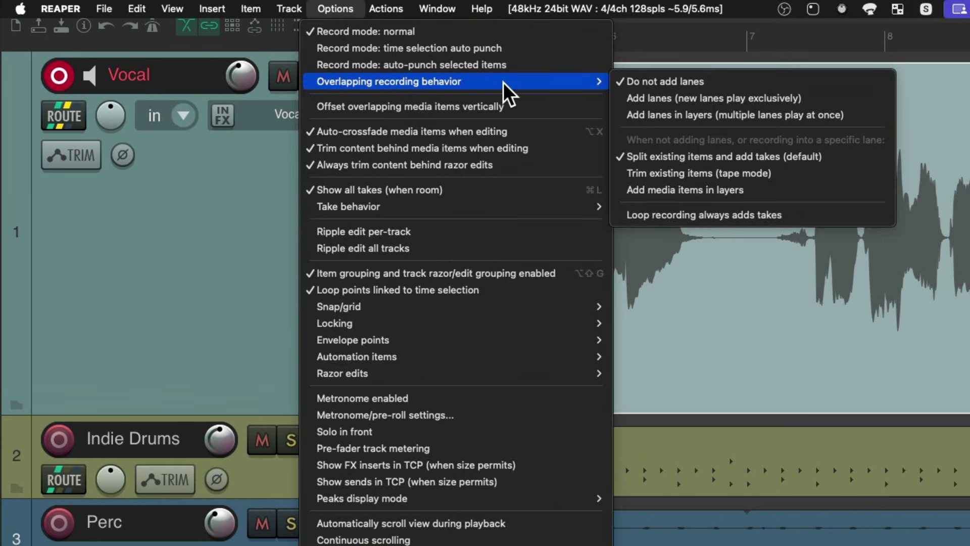
click(617, 97)
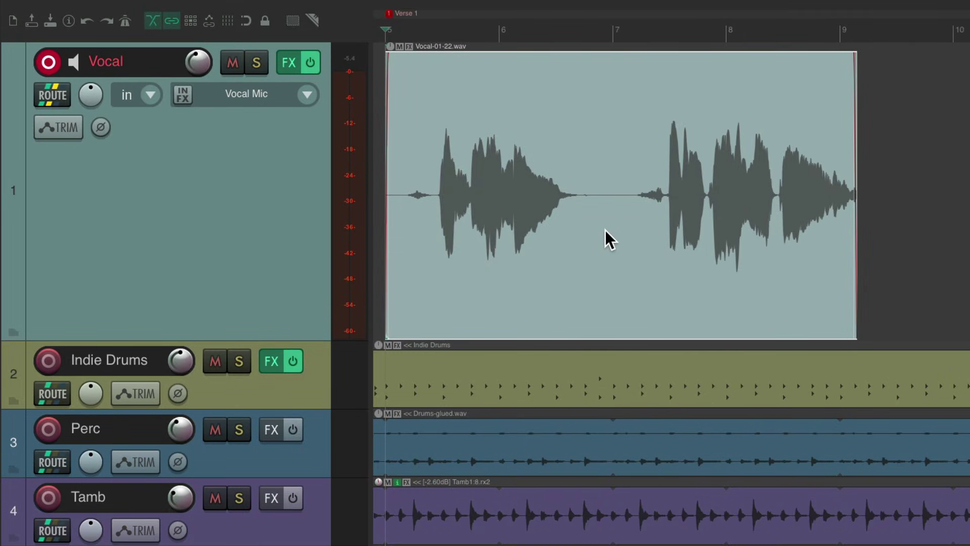
Record a new vocal pass, Vocal-01-24, into a second lane on the Vocal track.
key(ctrl+r)
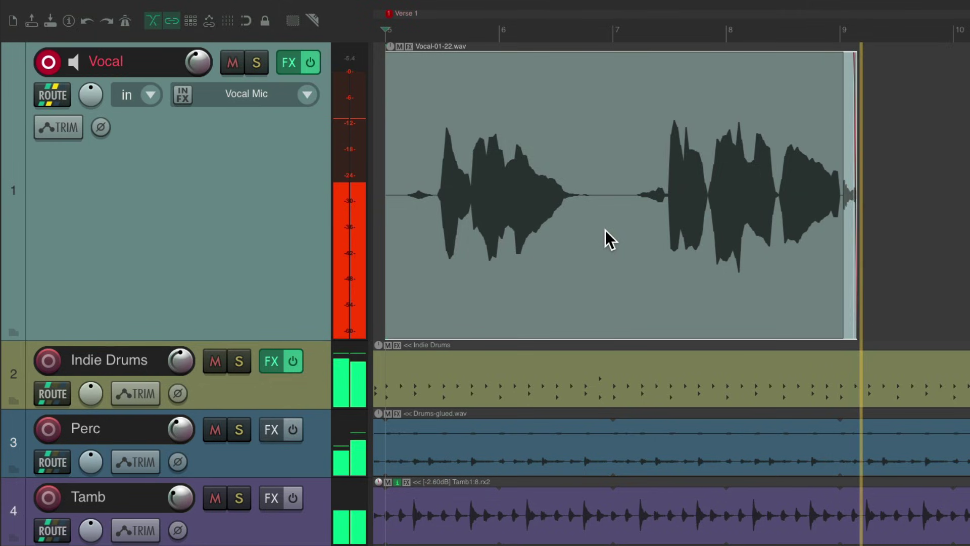
key(space)
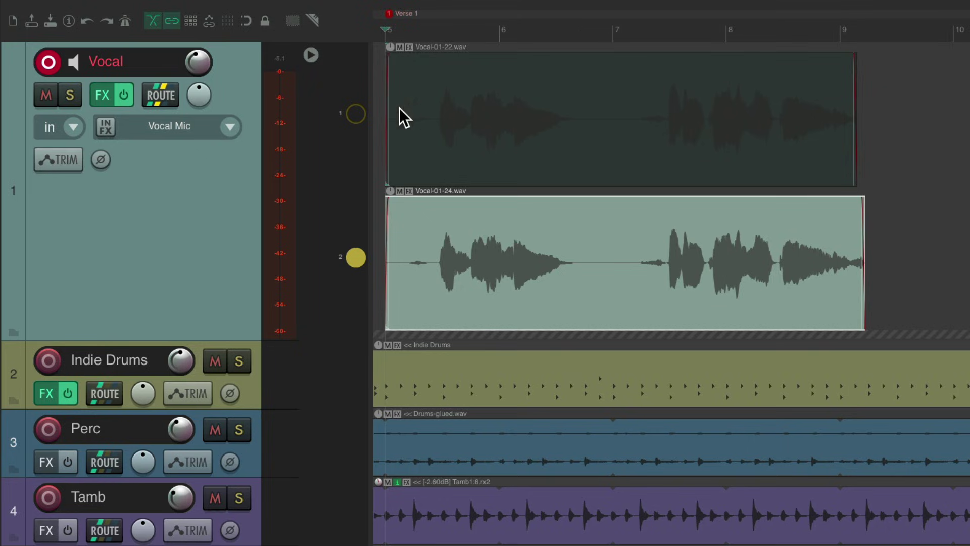
Switch the playing lane between lane 1 and lane 2, ending on lane 1.
click(359, 120)
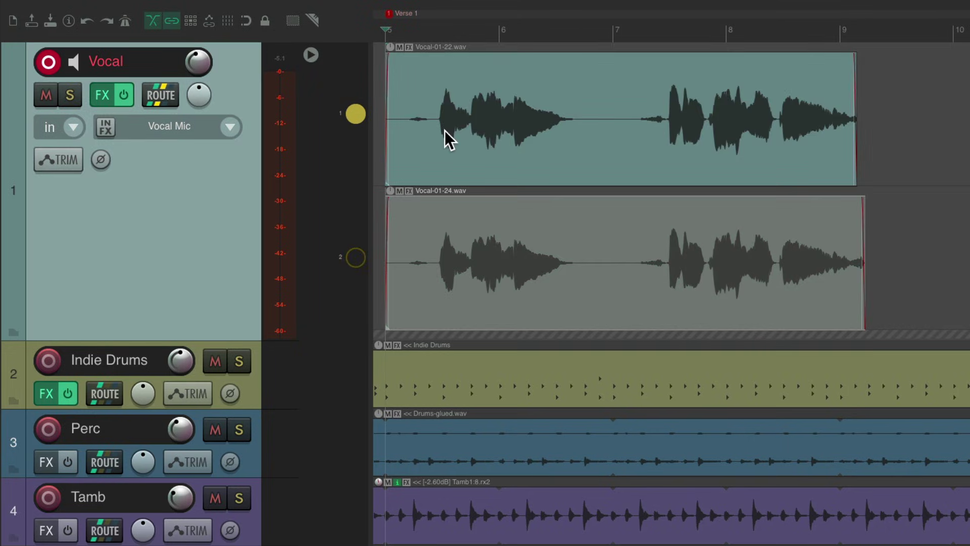
click(356, 256)
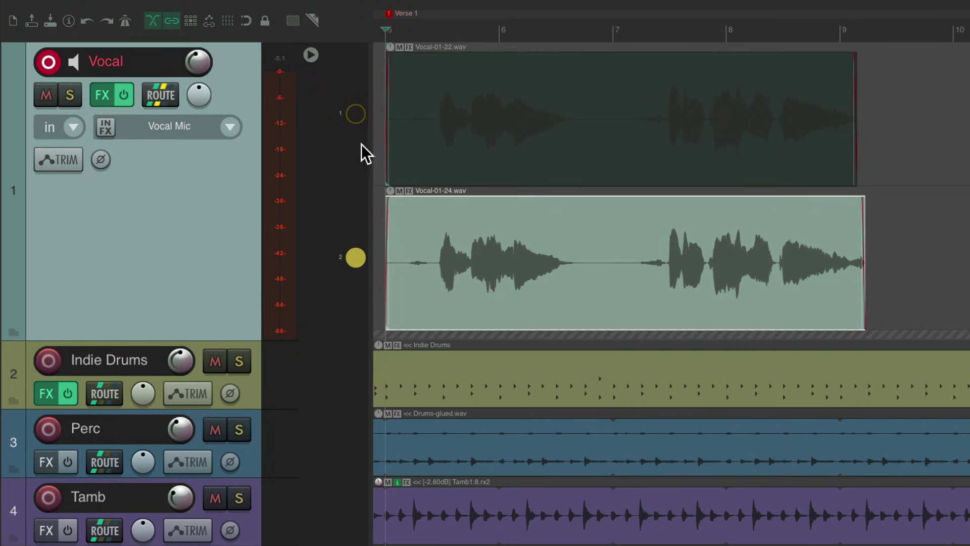
click(356, 121)
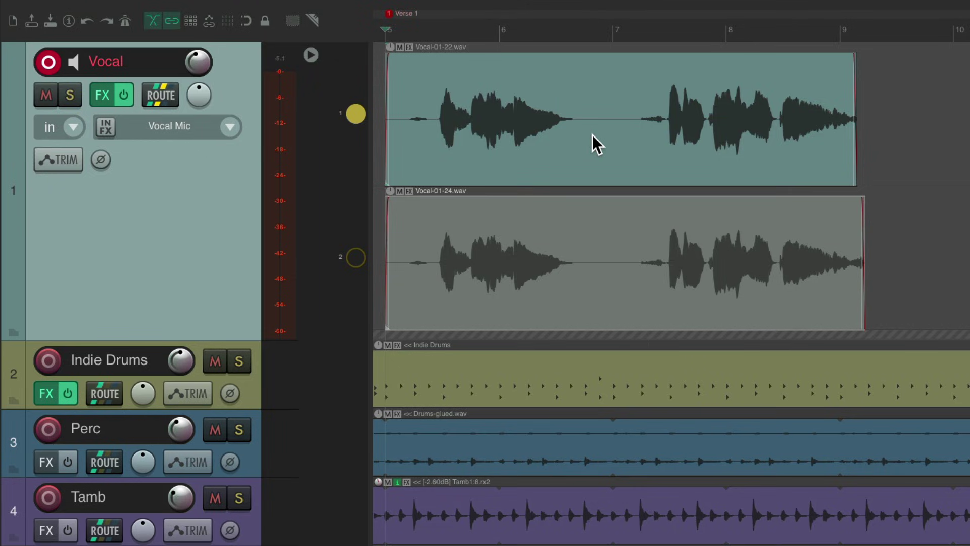
Split lane 1's vocal near bars 7 and 8, nudge the later pieces right, then play lane 2.
key(s)
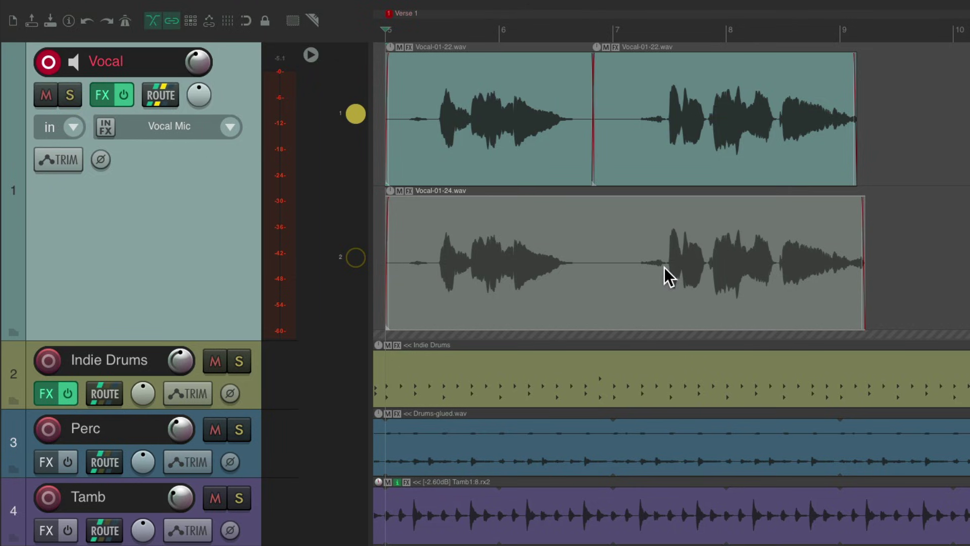
key(s)
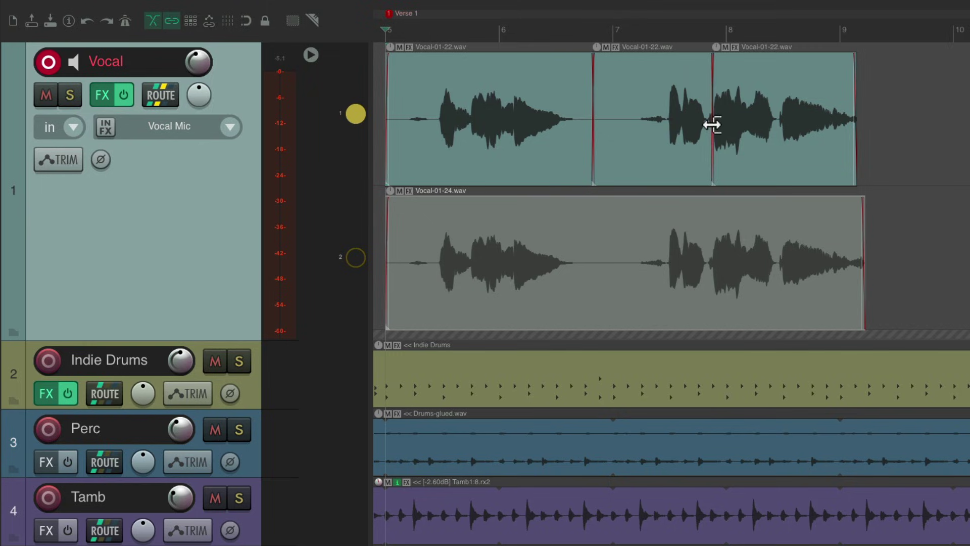
drag(788, 100, 865, 93)
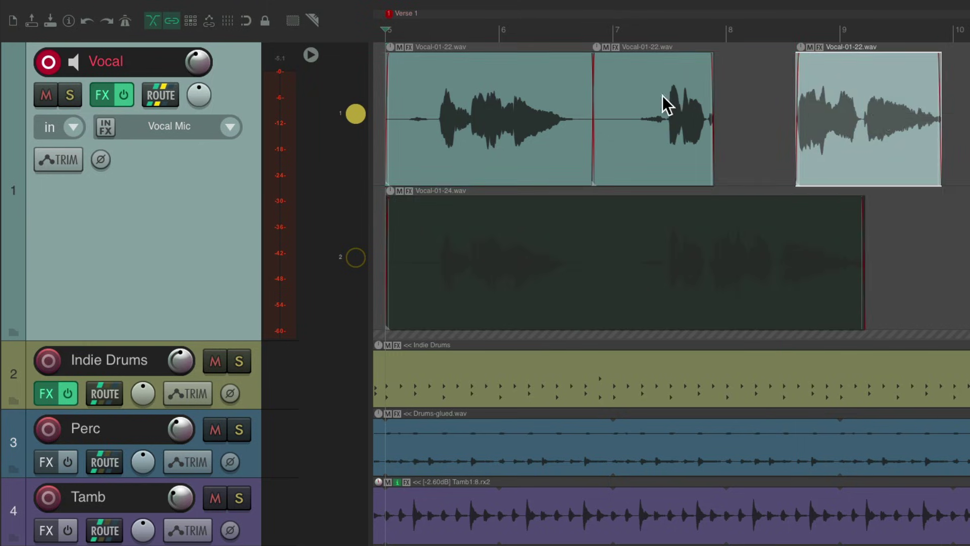
drag(663, 101, 700, 98)
click(663, 282)
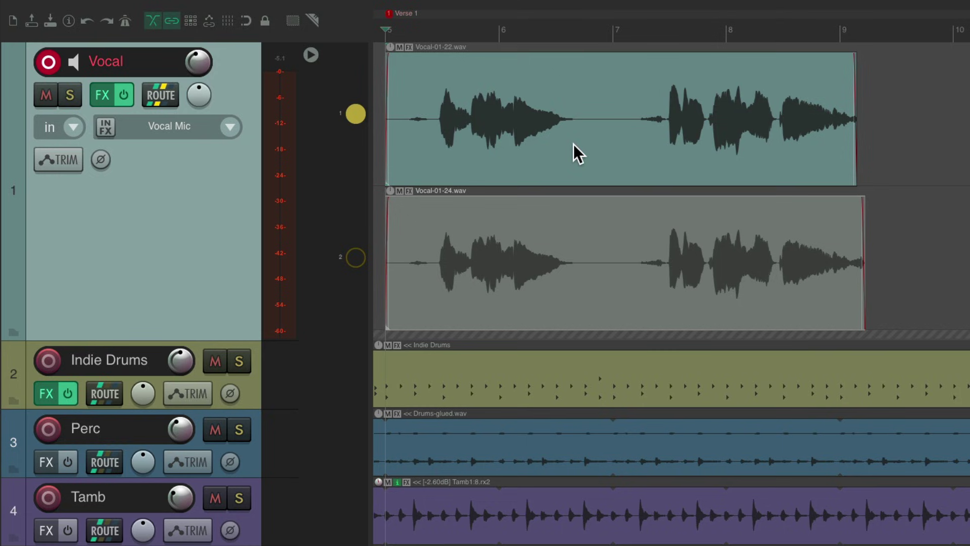
Add an empty comp lane C1 above both vocal lanes using Comp into new empty lane.
right_click(360, 110)
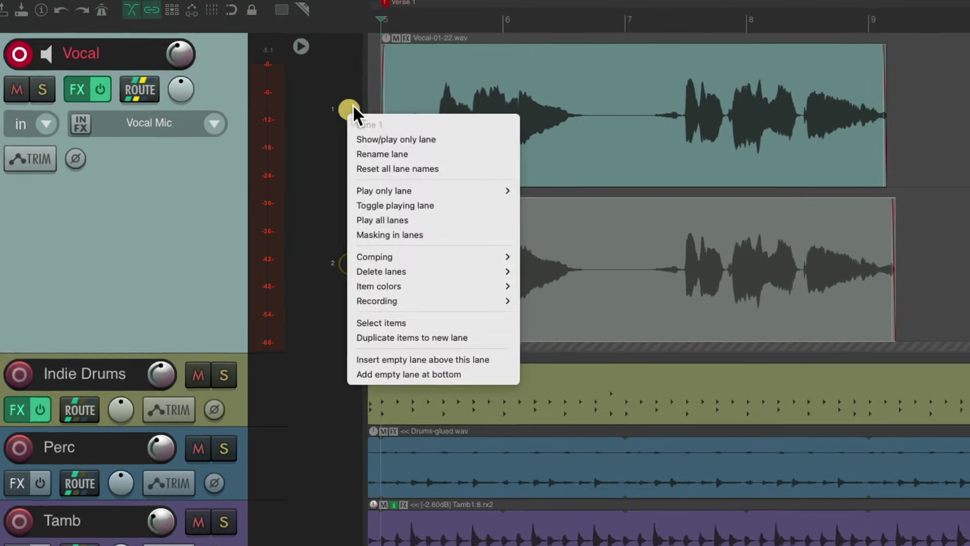
mouse_move(357, 248)
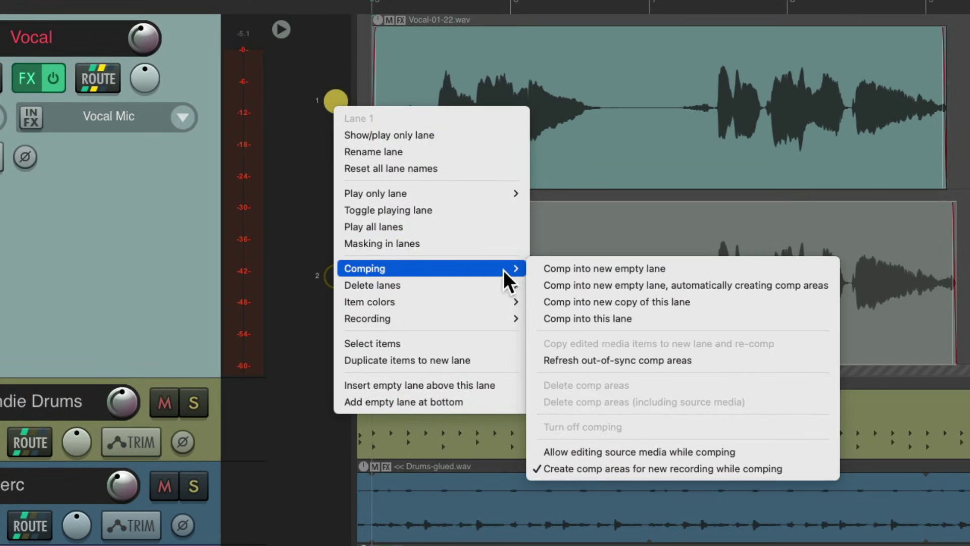
click(529, 270)
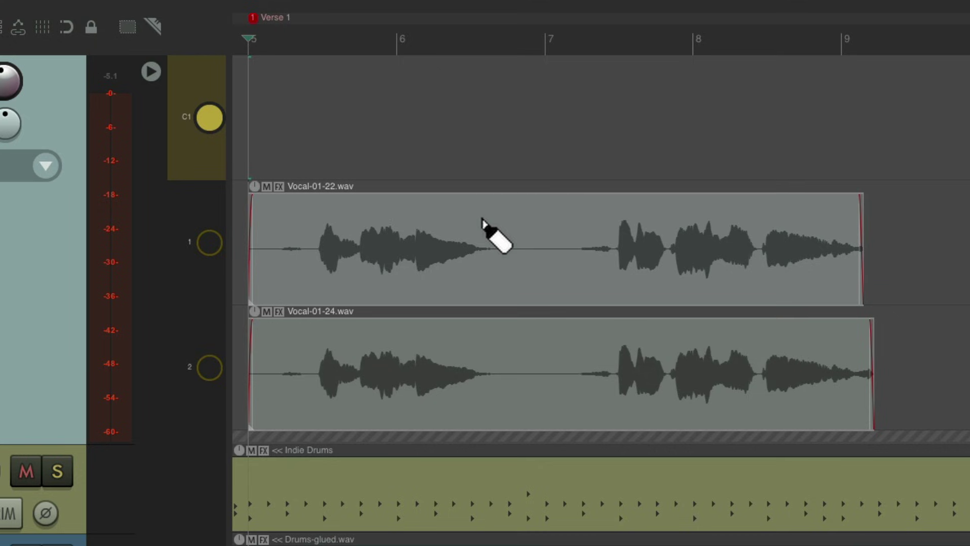
Sweep comp areas: lane 1 throughout, lane 2 from bar 7, lane 1 at bar 8, lane 2 near bar 6.
drag(869, 263, 245, 297)
drag(533, 384, 901, 391)
drag(663, 298, 758, 303)
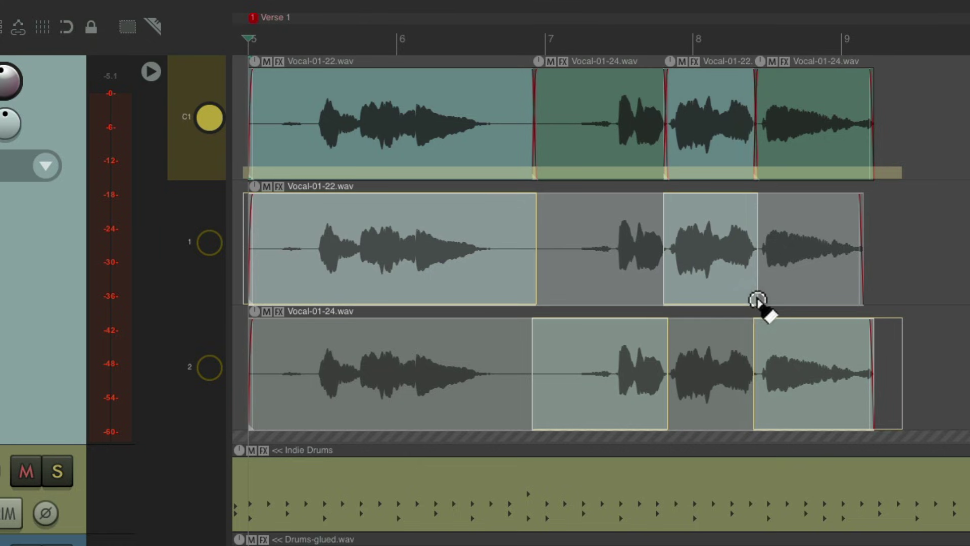
drag(353, 394, 492, 399)
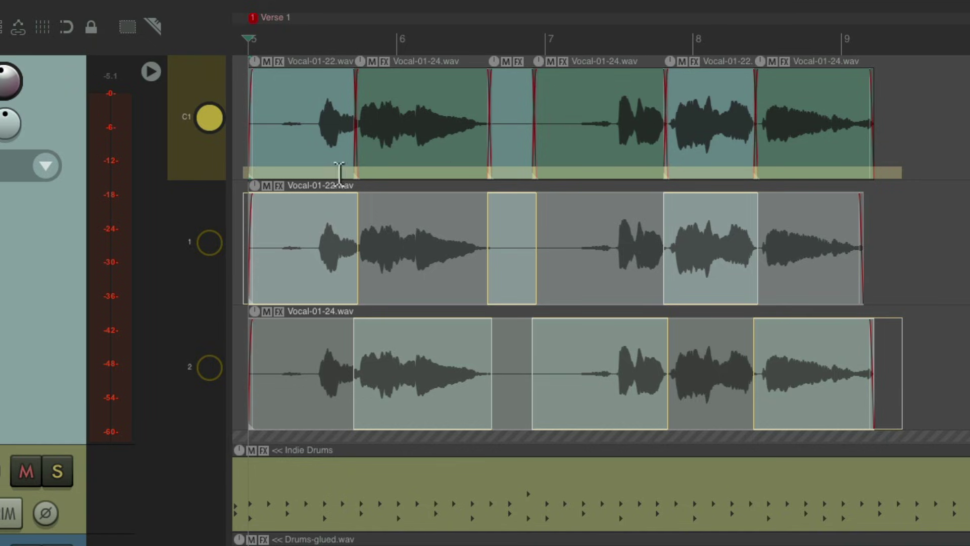
key(t)
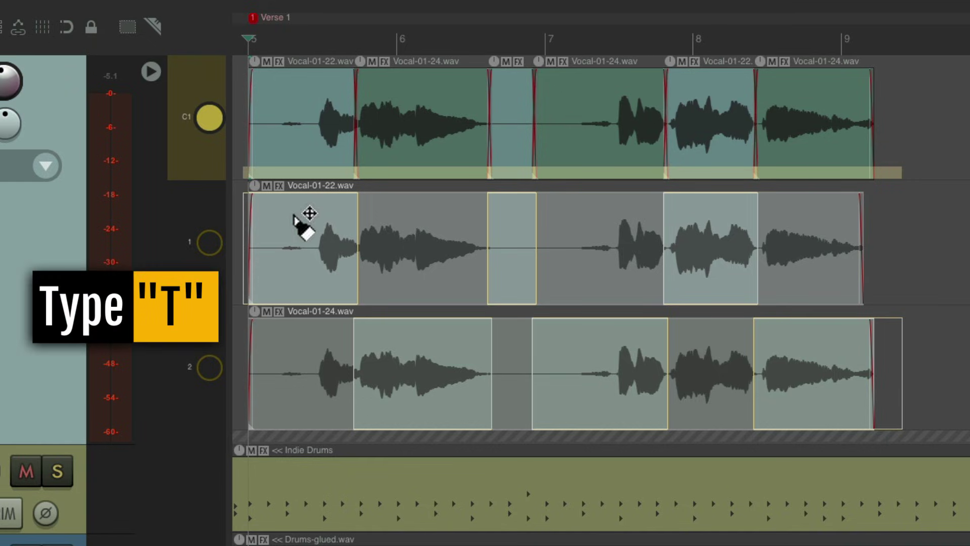
key(t)
key(t)
key(t)
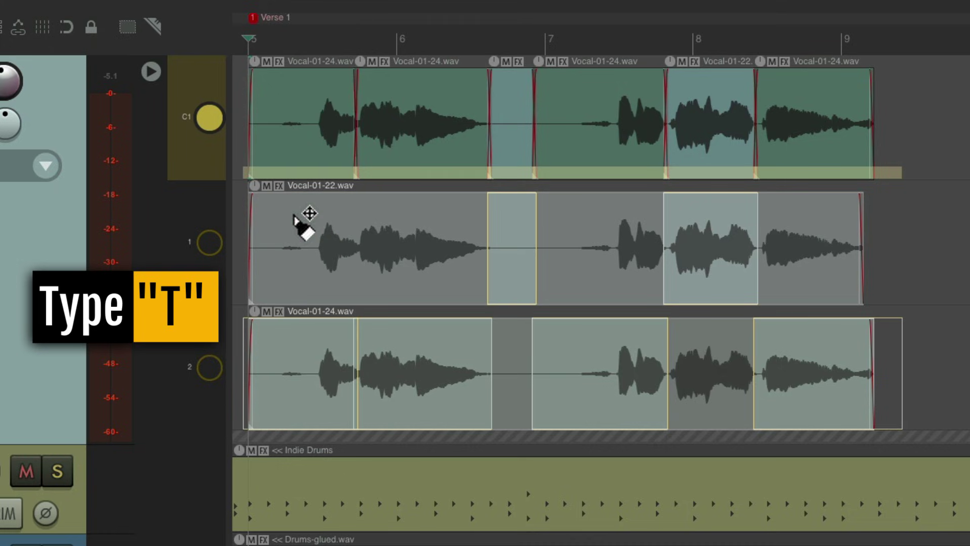
key(t)
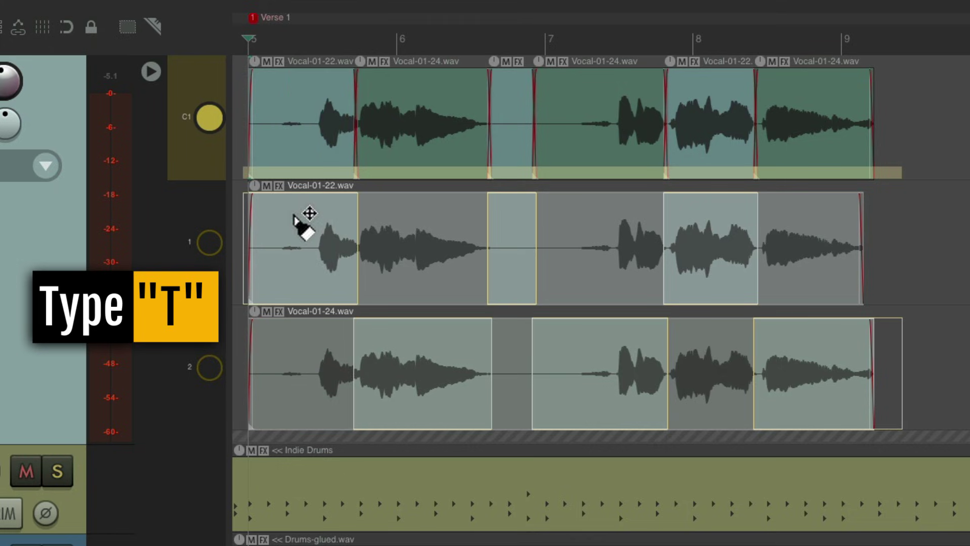
key(t)
key(t)
key(t)
key(t)
click(586, 227)
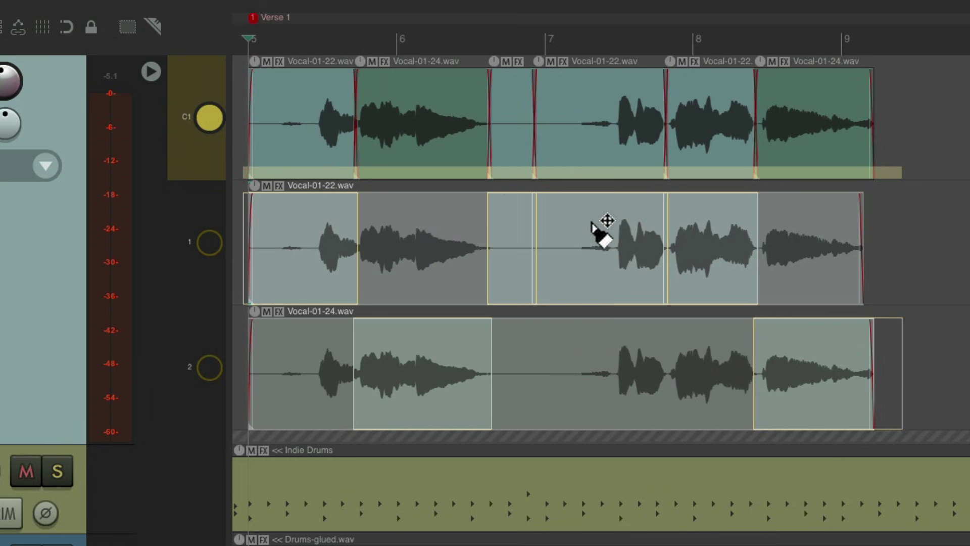
click(609, 340)
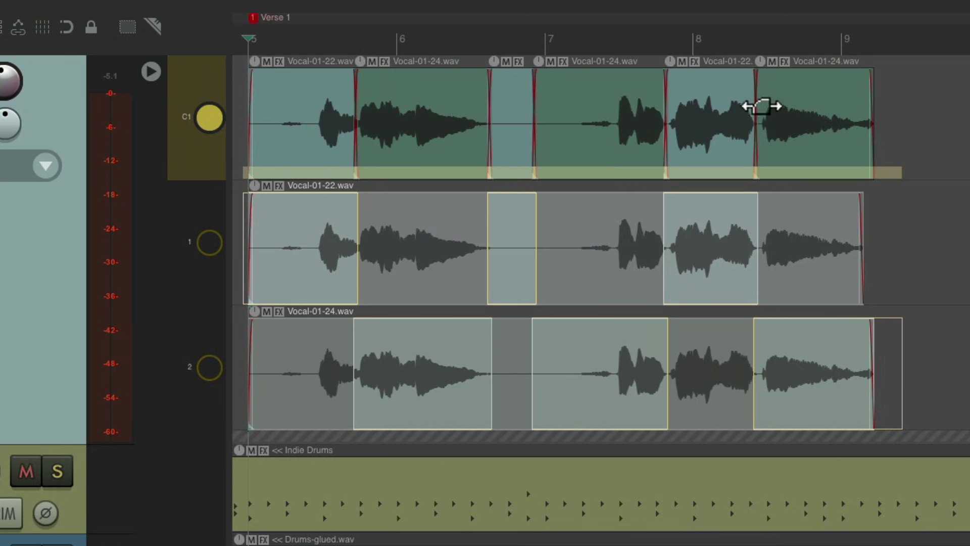
Disable lanes on the Vocal track, then test-drag edit points between the comped pieces.
click(156, 70)
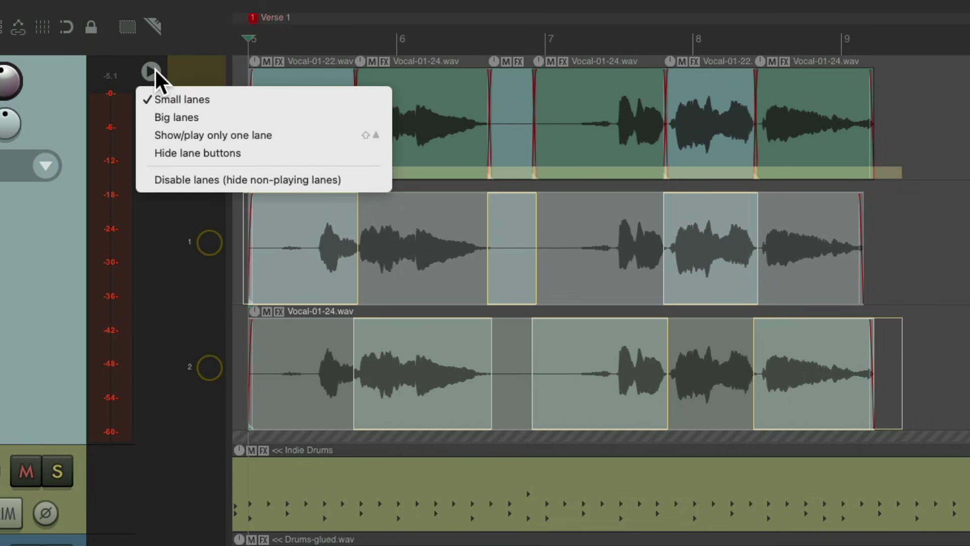
click(148, 179)
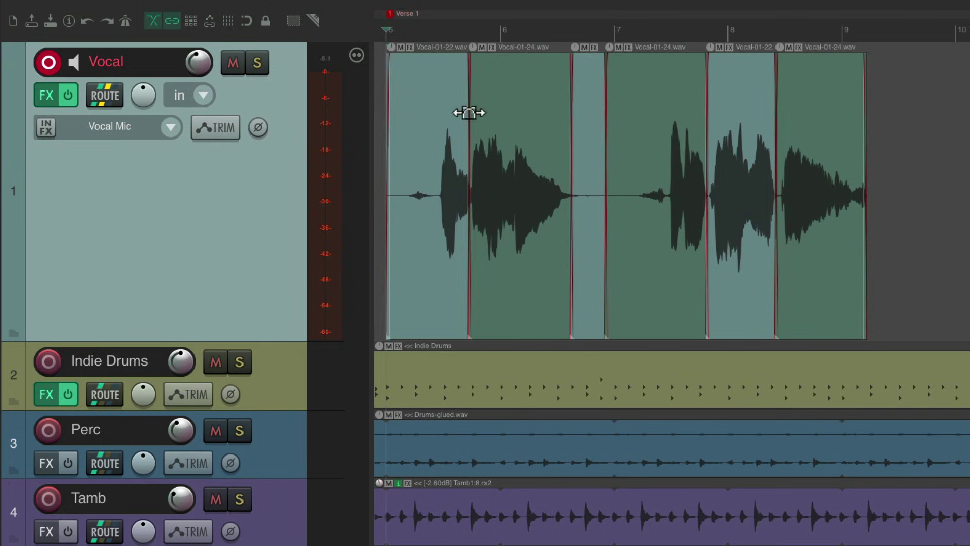
mouse_move(469, 112)
mouse_down()
mouse_move(444, 108)
mouse_move(485, 115)
mouse_up()
key(ctrl+z)
drag(699, 124, 699, 128)
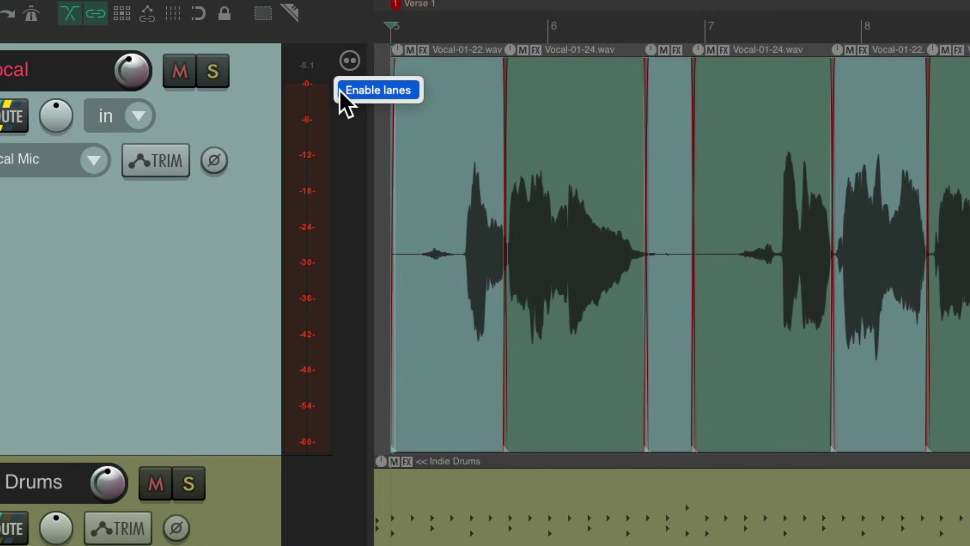
Re-enable lanes and comp the opening from lane 2 and the phrase after bar 6 from lane 1.
click(339, 89)
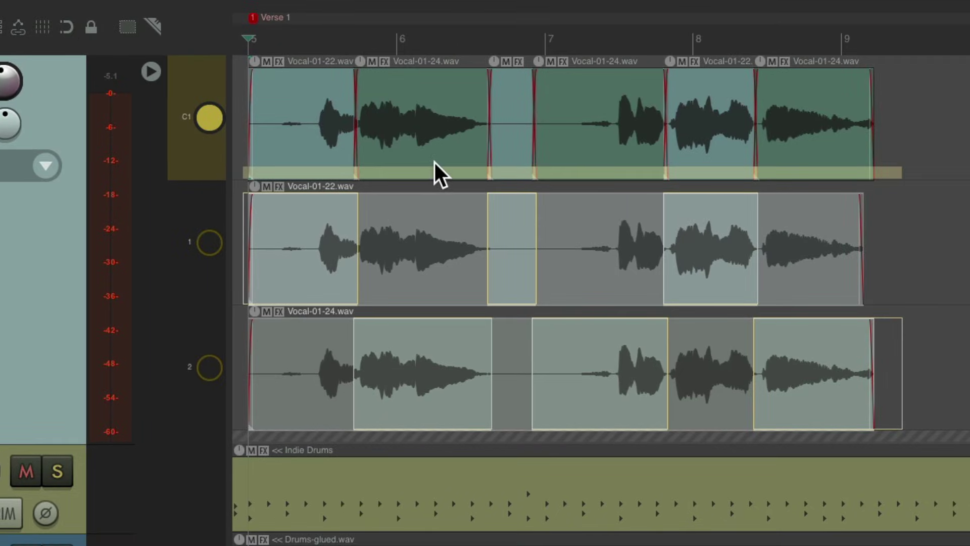
click(395, 220)
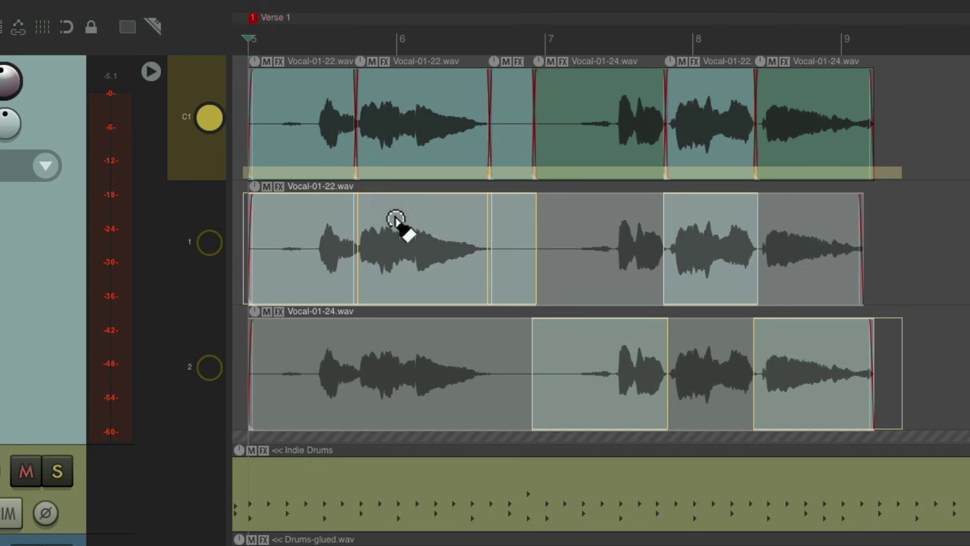
click(314, 331)
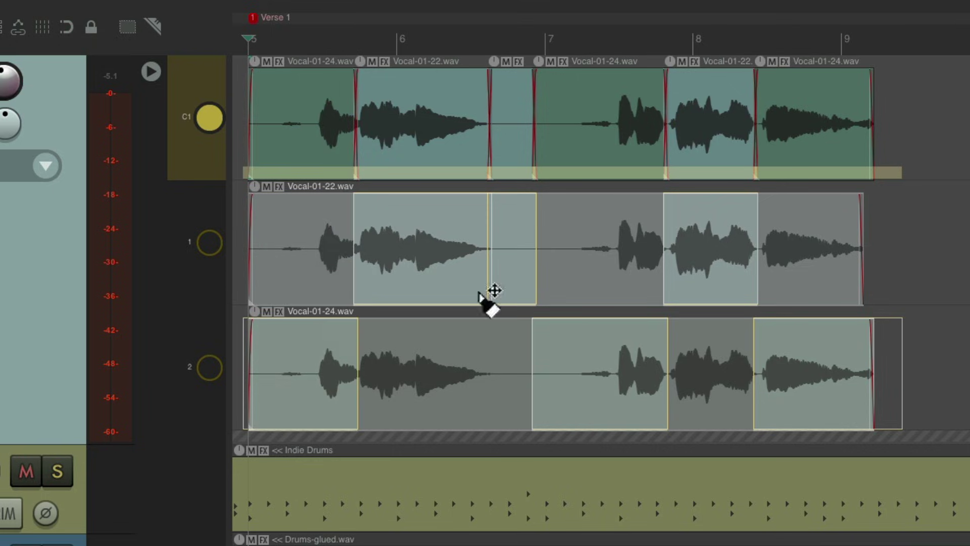
Try lane 1 after bar 7, undo it, and disable lanes again.
click(611, 218)
key(ctrl+z)
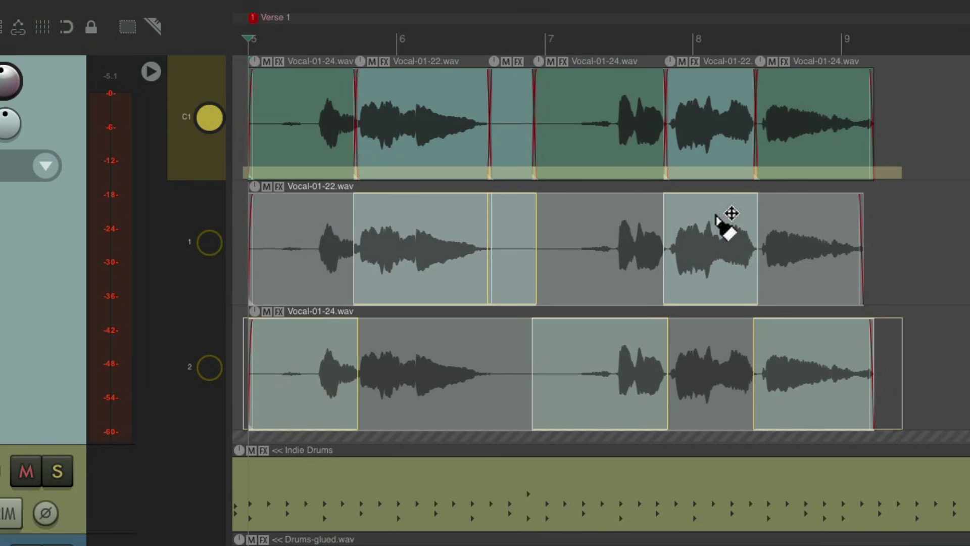
click(154, 75)
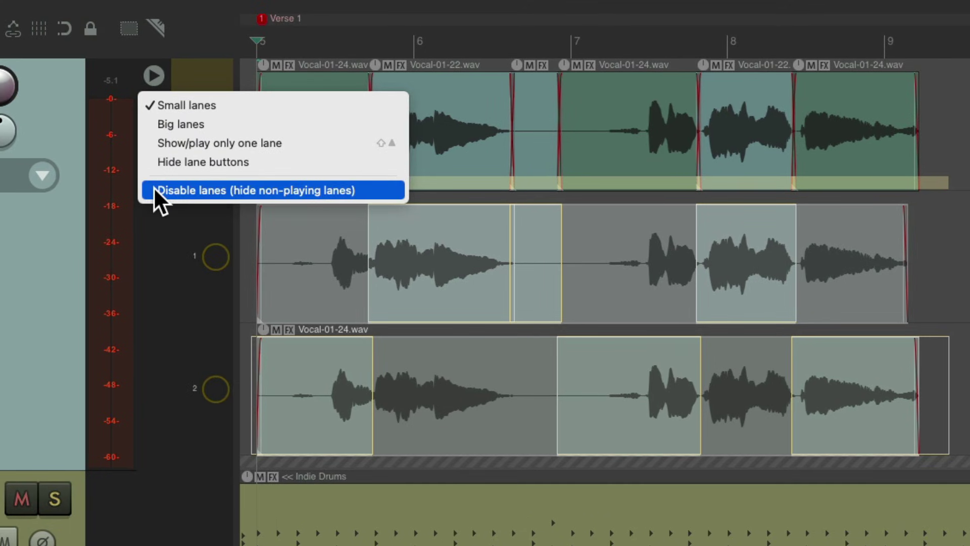
click(154, 188)
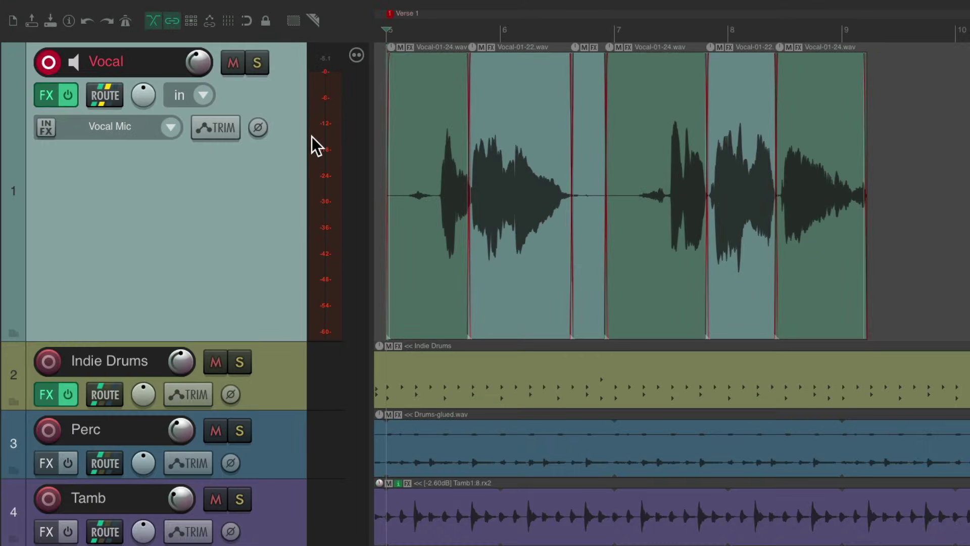